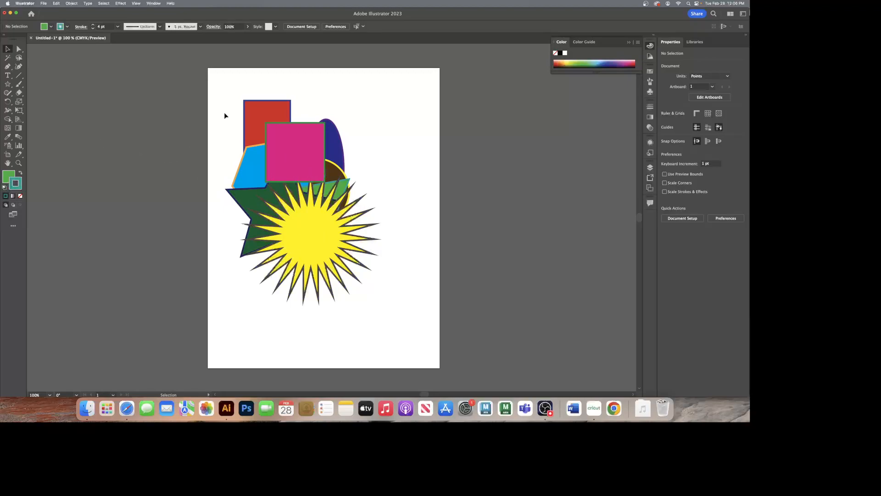
# Step: Select all the overlapping shapes, scale them down together, move them to the artboard's upper-left corner, and deselect them
pyautogui.moveTo(334, 260); pyautogui.dragTo(334, 261)
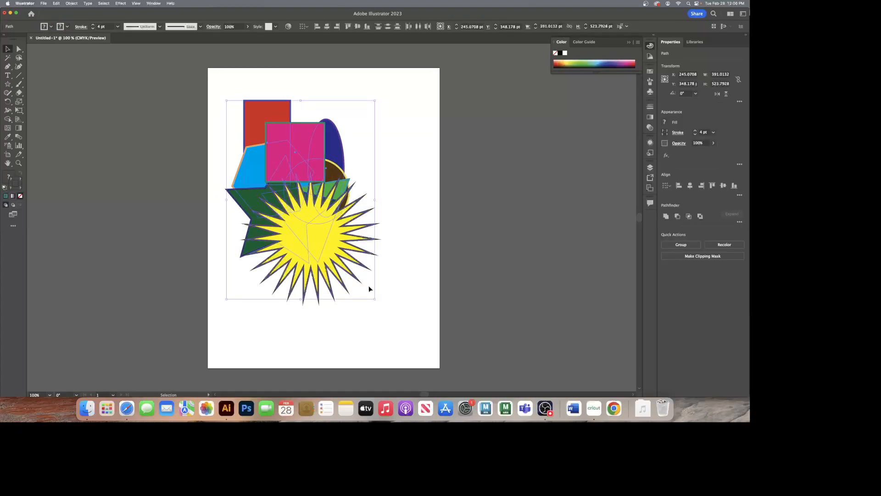
pyautogui.moveTo(375, 299); pyautogui.dragTo(278, 194)
pyautogui.moveTo(266, 163); pyautogui.dragTo(265, 143)
pyautogui.click(307, 183)
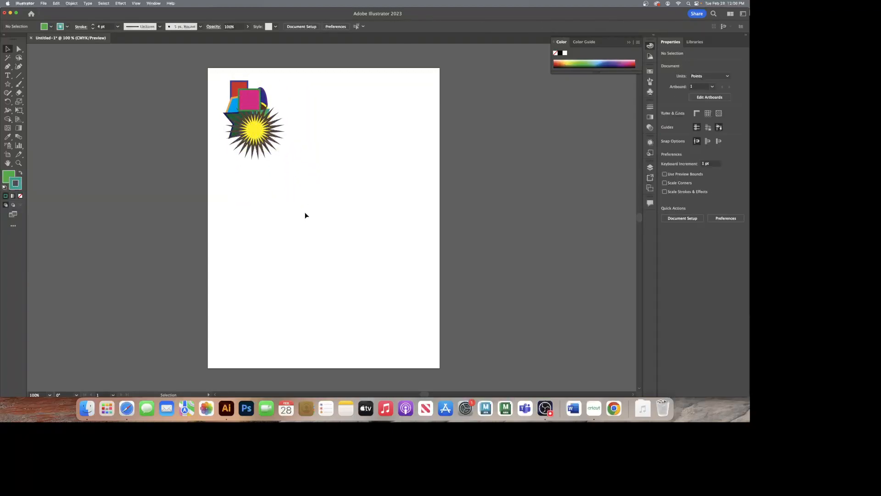
# Step: Draw a closed four-point boomerang shape with straight edges in the artboard's upper-right area using the Pen tool
pyautogui.click(8, 84)
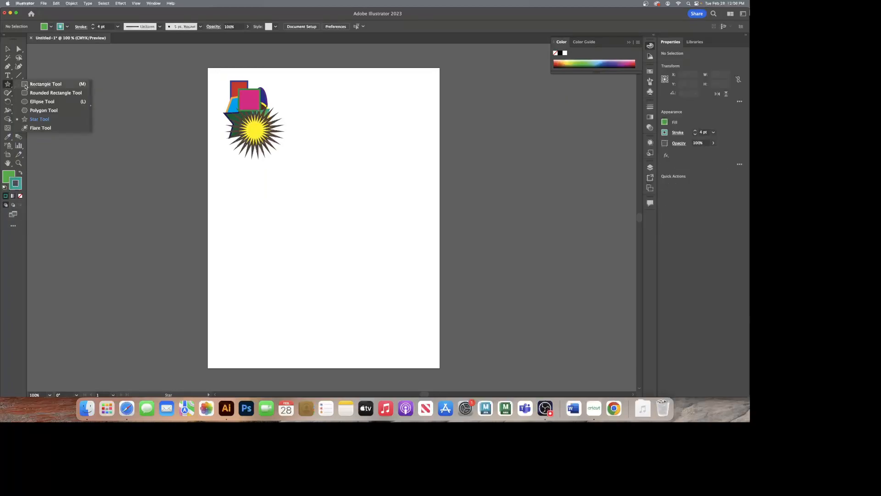
pyautogui.click(28, 84)
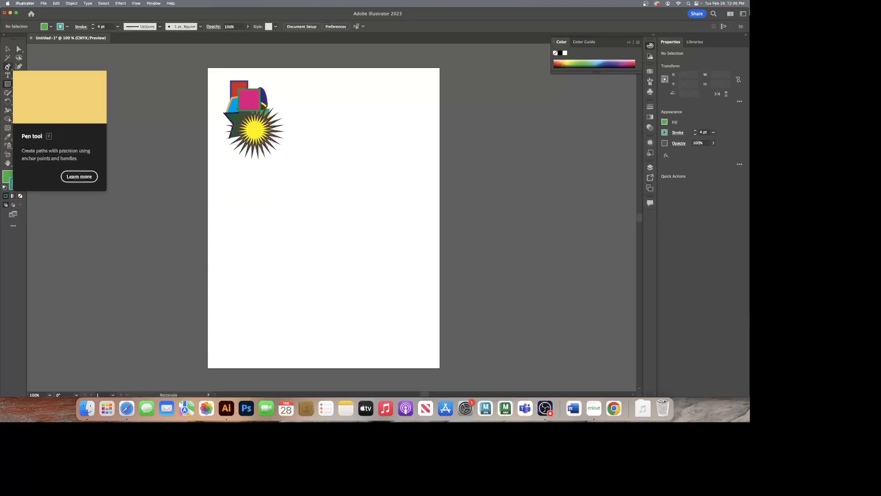
pyautogui.click(7, 66)
pyautogui.click(312, 82)
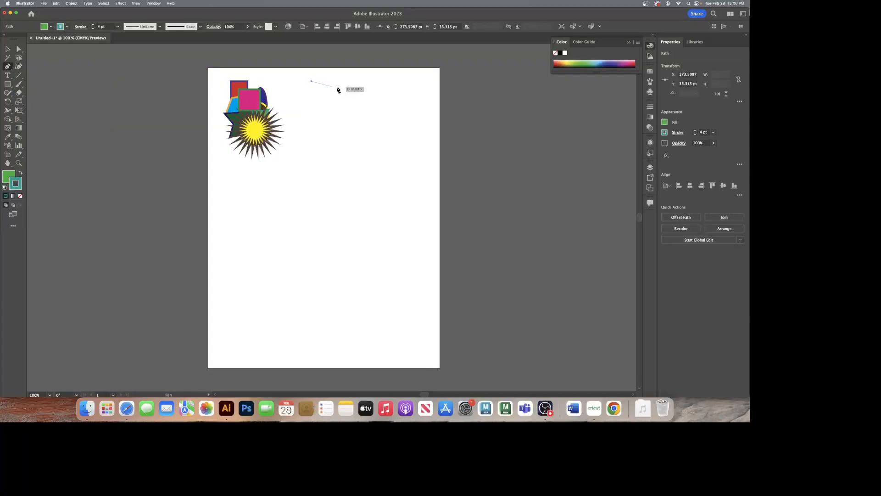
pyautogui.click(386, 111)
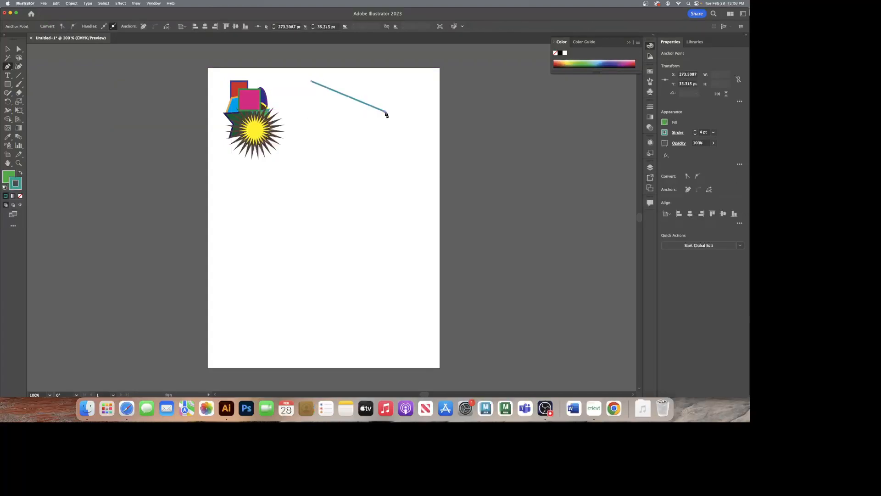
pyautogui.click(358, 179)
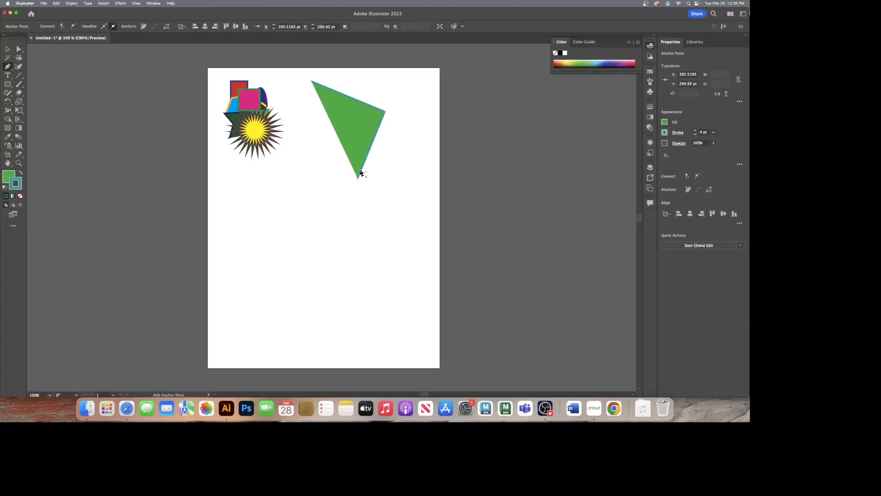
pyautogui.click(367, 130)
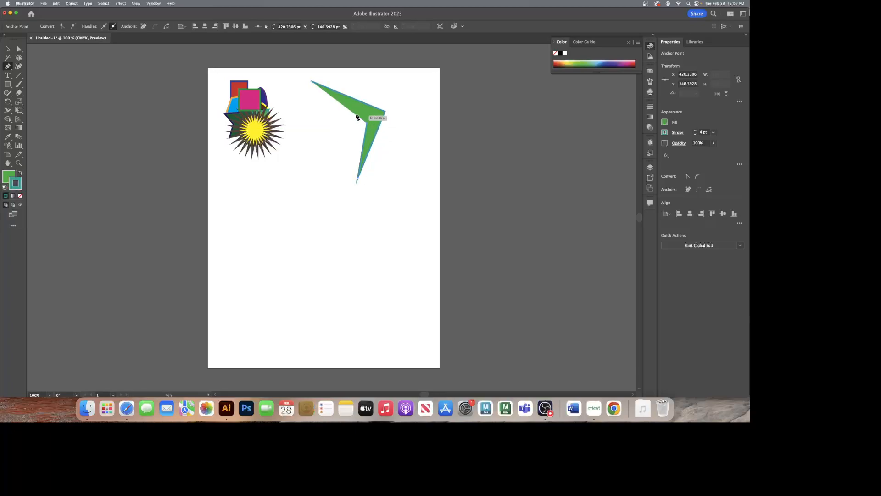
pyautogui.click(310, 83)
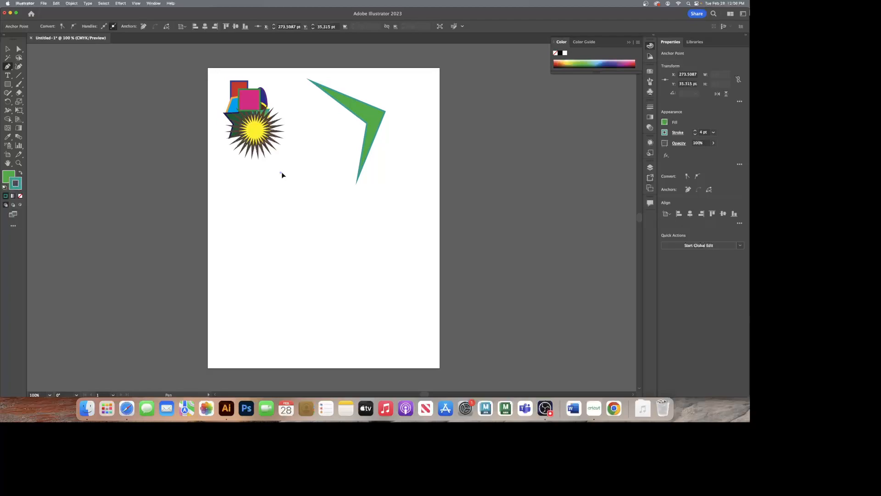
# Step: Draw a closed curved blob about 158 by 124 pt with the Pen tool, just below and right of the sunburst
pyautogui.moveTo(294, 172); pyautogui.dragTo(293, 171)
pyautogui.moveTo(324, 136); pyautogui.dragTo(278, 183)
pyautogui.click(282, 176)
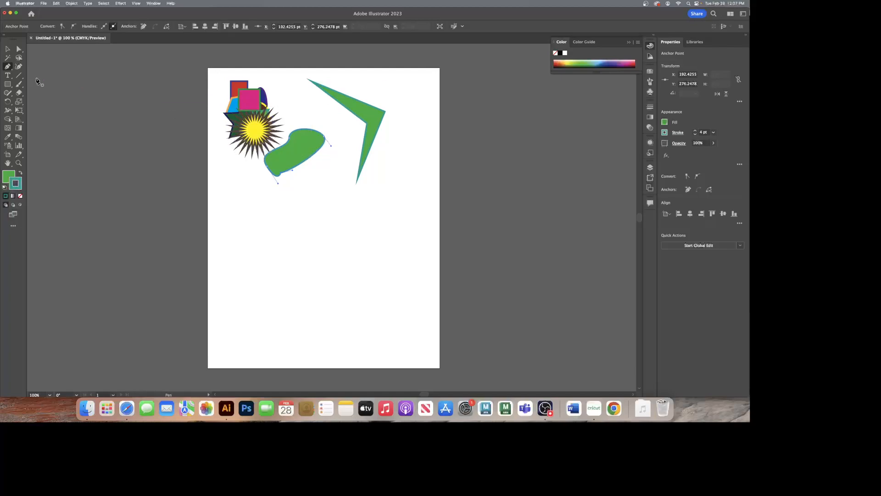
# Step: Draw a winding S-shaped form about 266 by 164 pt with the Curvature tool, below the sunburst and blob
pyautogui.click(18, 67)
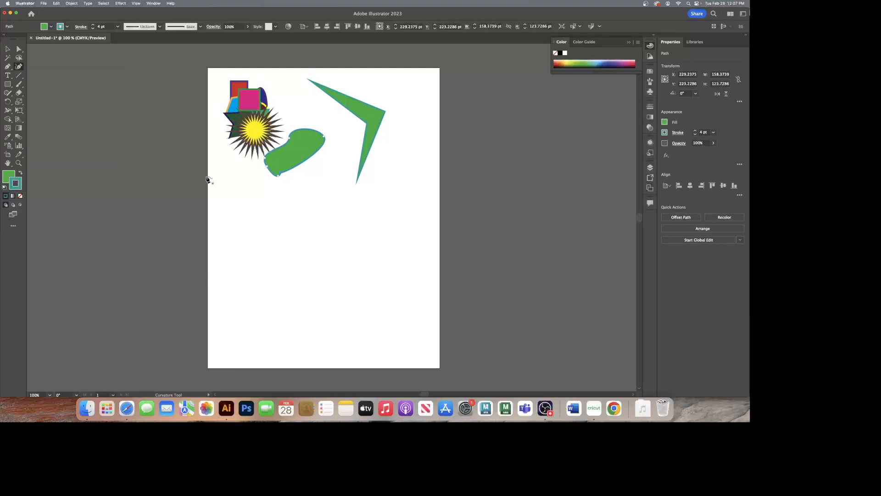
pyautogui.click(219, 196)
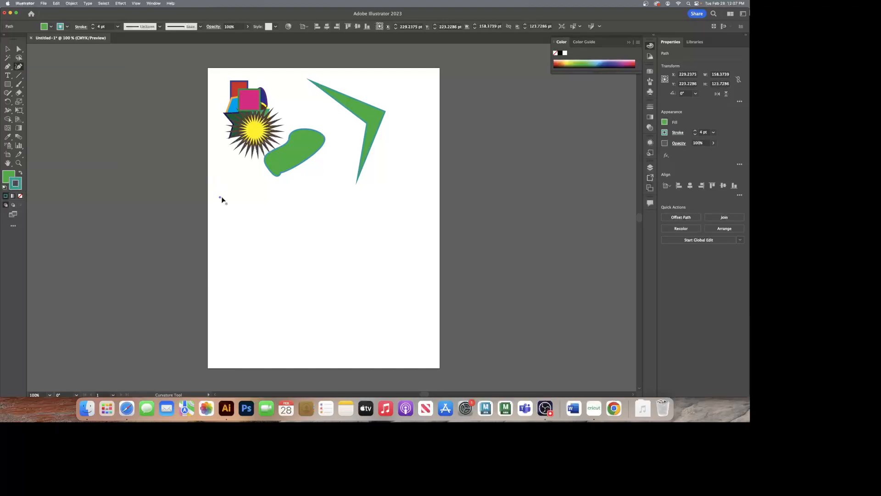
pyautogui.click(305, 198)
pyautogui.click(306, 220)
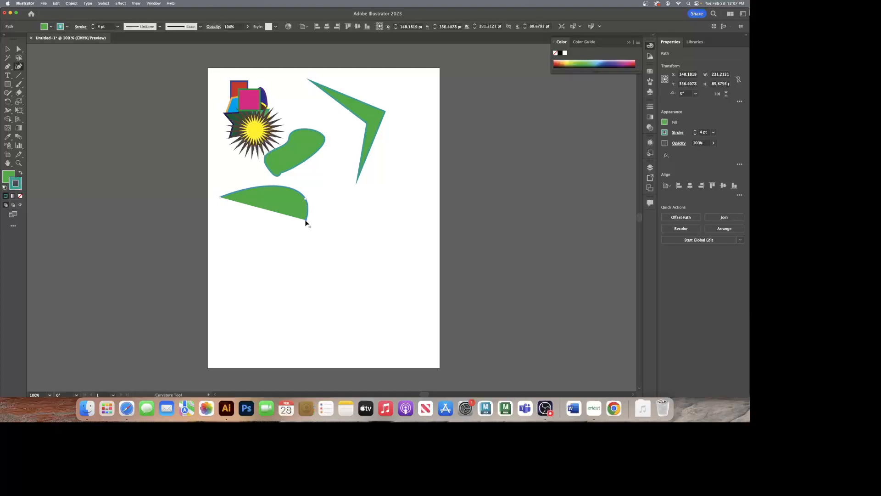
pyautogui.click(277, 228)
pyautogui.click(234, 227)
pyautogui.click(252, 219)
pyautogui.click(272, 220)
pyautogui.click(291, 217)
pyautogui.click(299, 205)
pyautogui.click(280, 195)
pyautogui.click(257, 201)
pyautogui.click(225, 202)
pyautogui.click(212, 202)
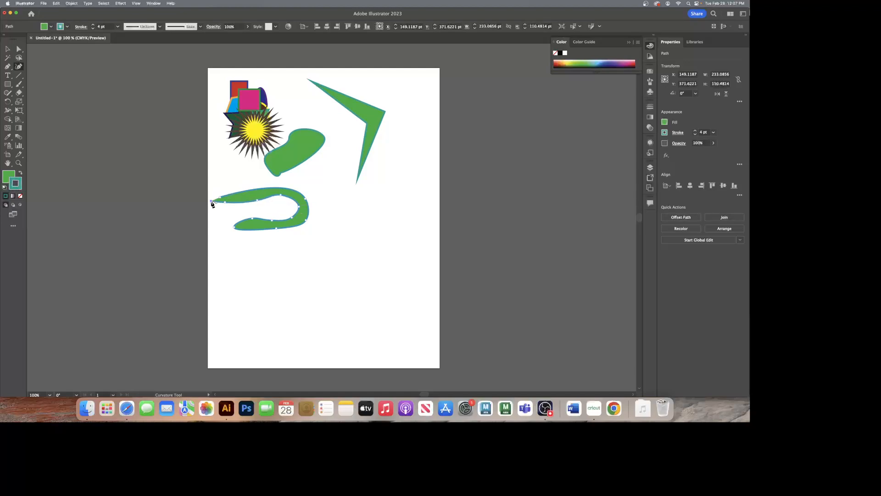
pyautogui.click(212, 177)
pyautogui.click(238, 171)
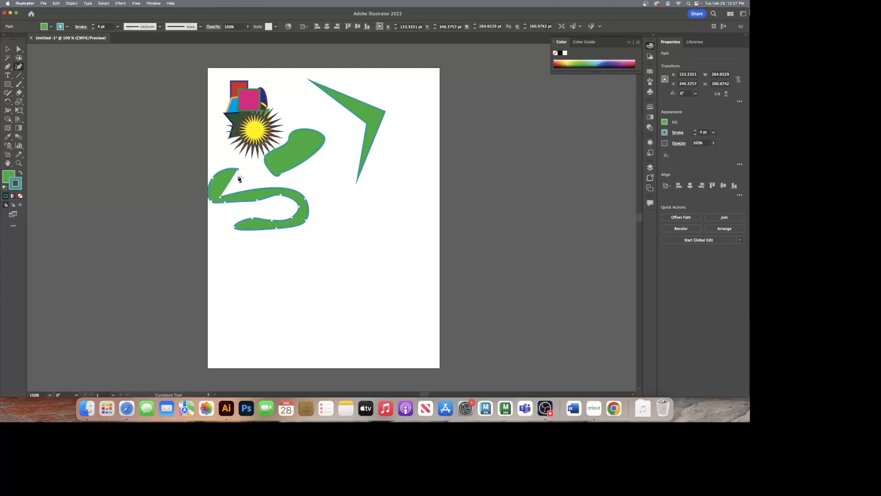
pyautogui.click(223, 202)
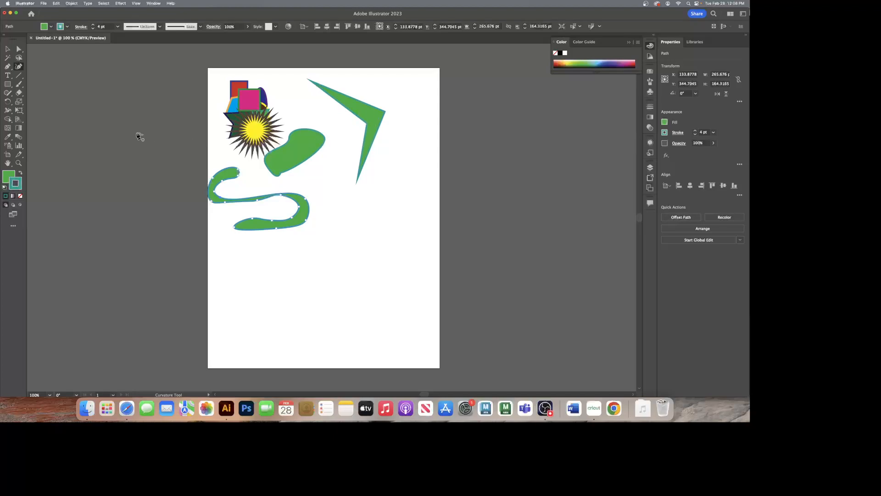
# Step: Add an anchor point on the boomerang's upper outer edge and another on the inner edge opposite it
pyautogui.click(8, 67)
pyautogui.click(8, 67)
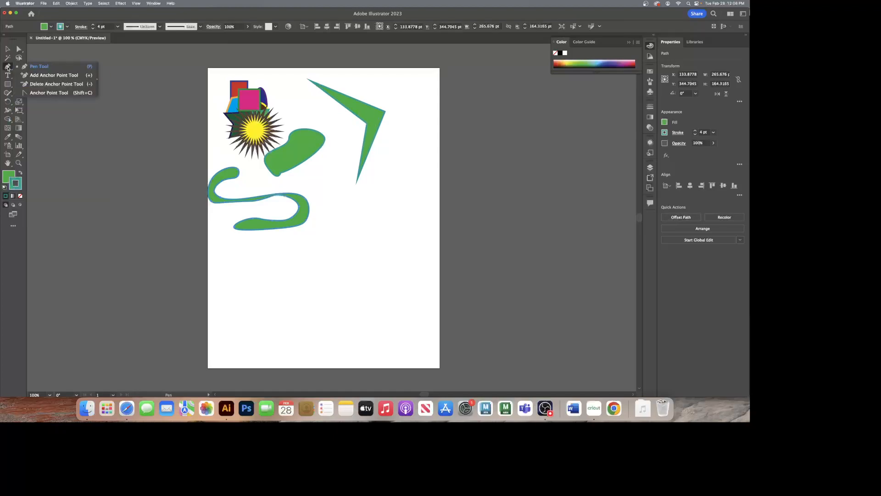
pyautogui.click(35, 76)
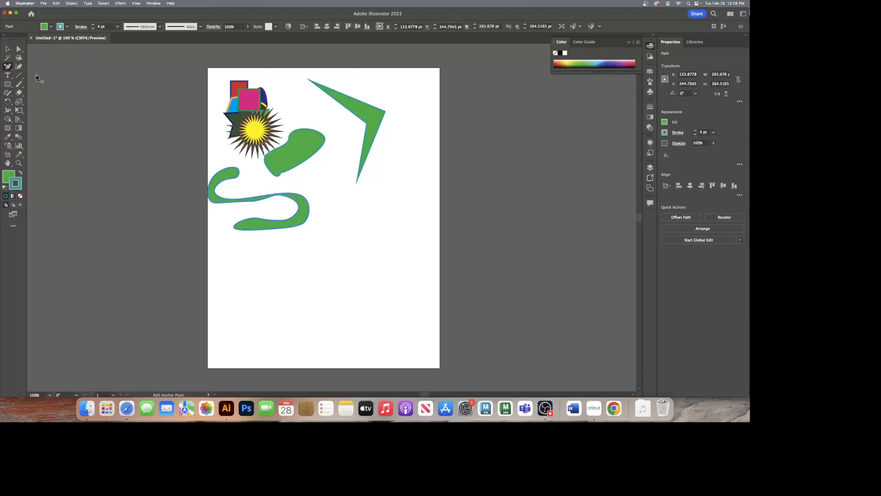
pyautogui.click(354, 99)
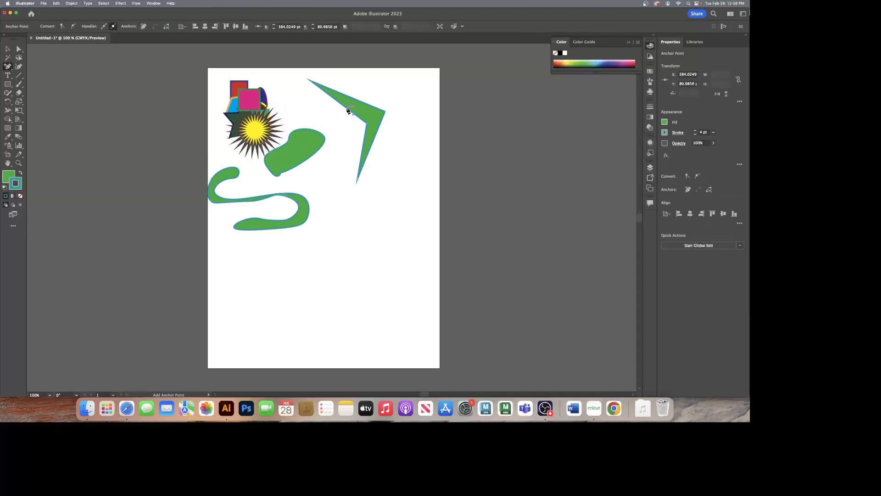
pyautogui.click(349, 110)
# Step: Delete the boomerang's original inner and outer corner anchor points
pyautogui.click(7, 67)
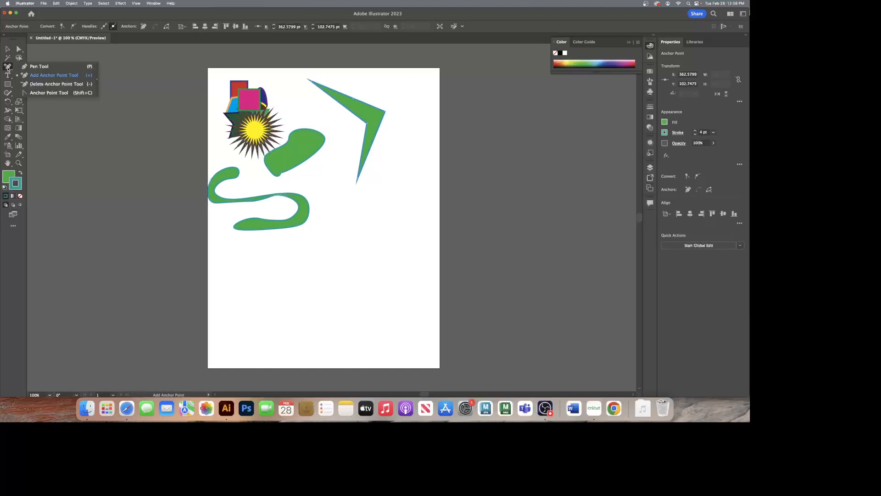
pyautogui.click(40, 84)
pyautogui.click(367, 123)
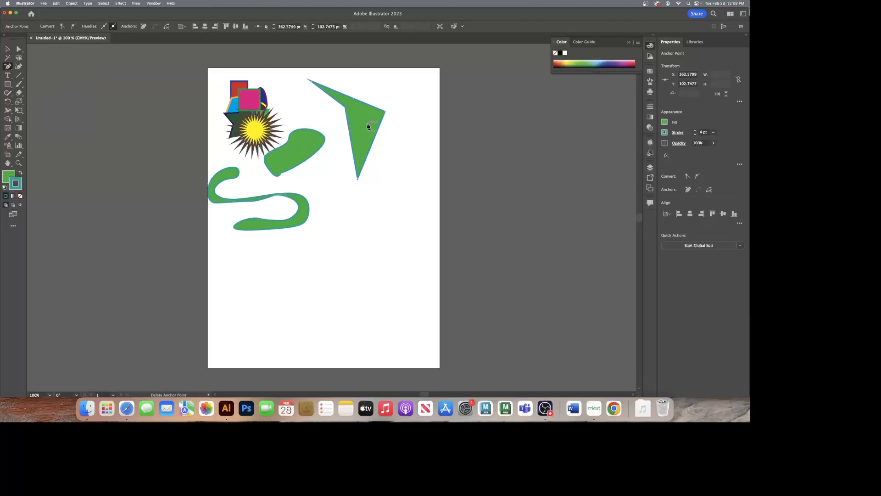
pyautogui.click(385, 111)
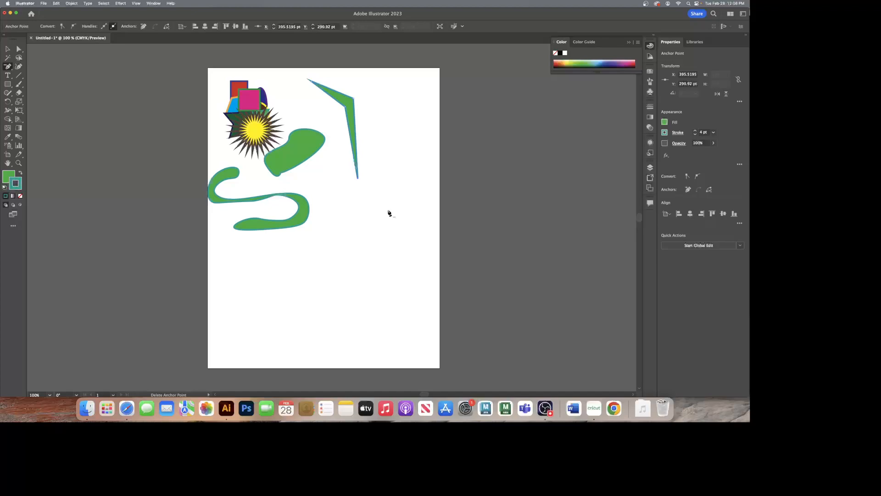
# Step: Move the boomerang down and right with Direct Selection, then pull its outer corner anchor to about X 528, Y 75 pt
pyautogui.scroll(1, 387, 211)
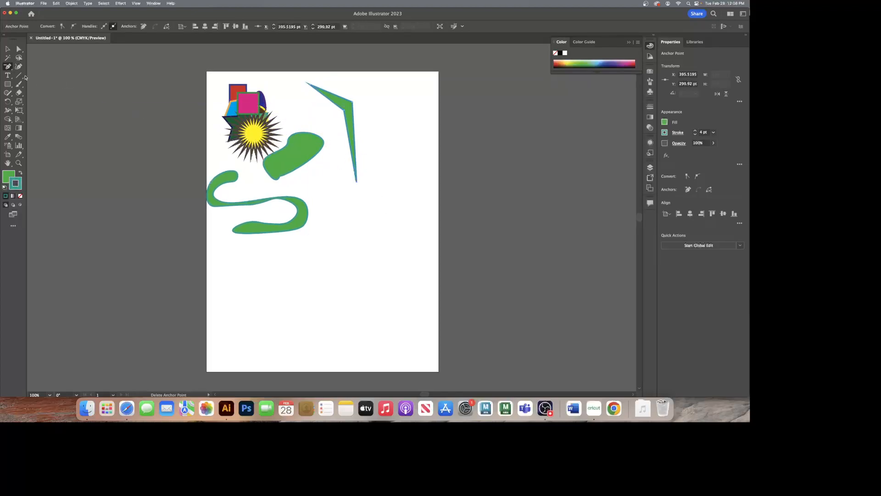
pyautogui.click(8, 50)
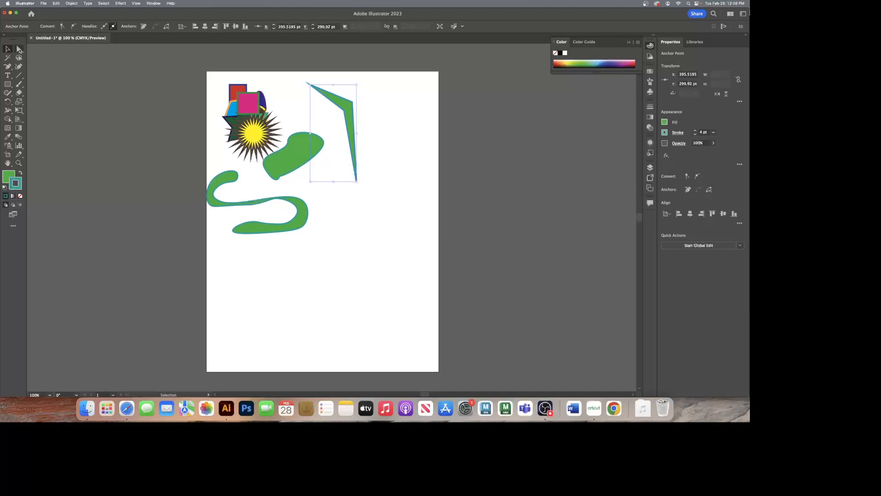
pyautogui.click(19, 50)
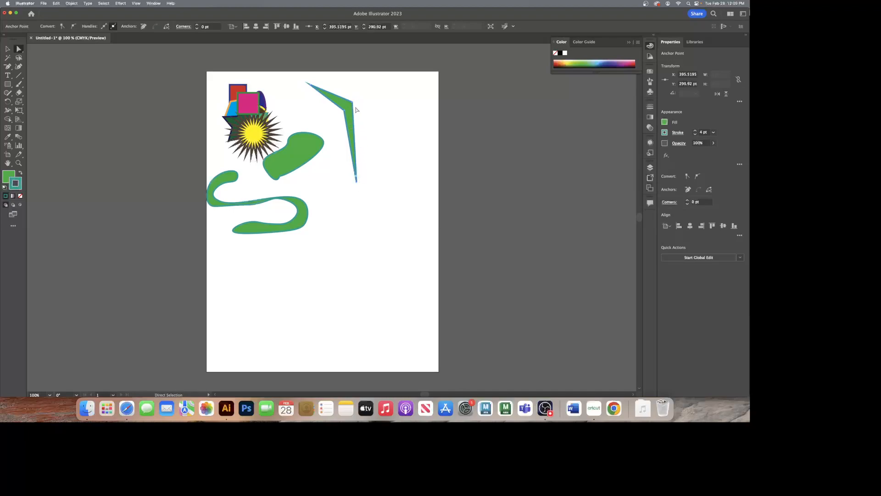
pyautogui.hscroll(-2, 355, 118)
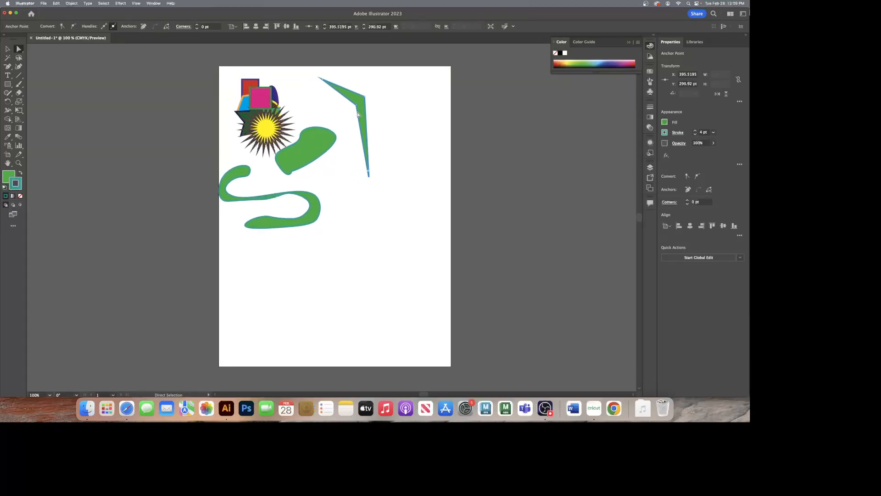
pyautogui.moveTo(360, 104); pyautogui.dragTo(391, 158)
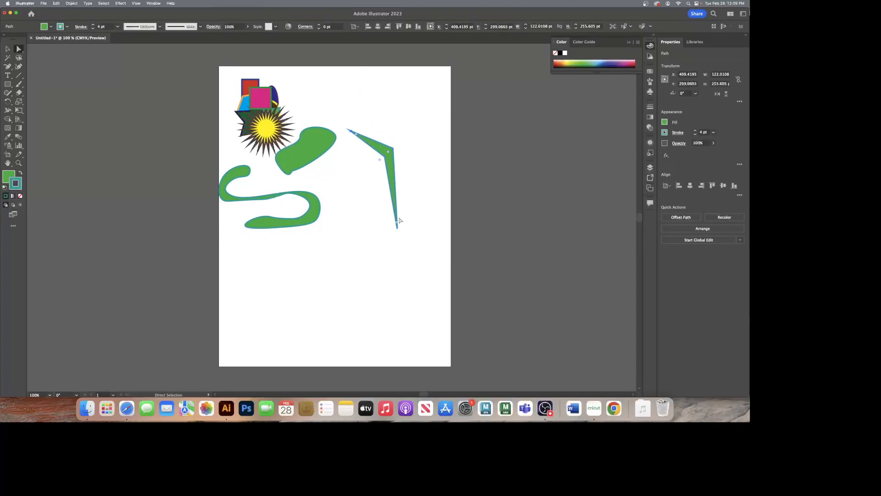
pyautogui.click(393, 150)
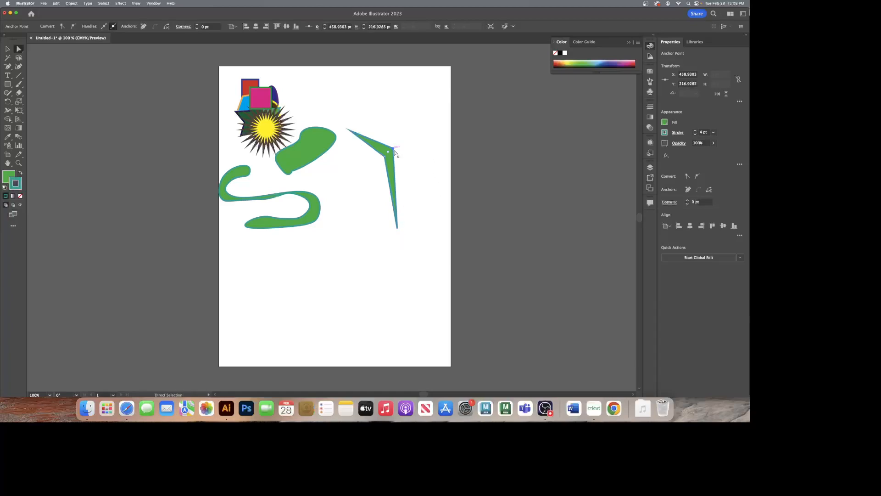
pyautogui.moveTo(394, 150); pyautogui.dragTo(418, 95)
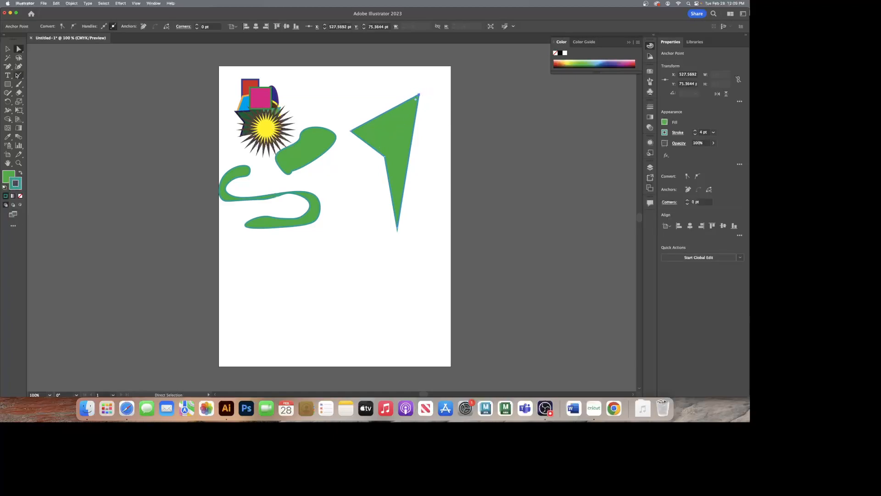
# Step: Add anchors on the shape's upper-left and right edges, and reposition them at about X 457, Y 185 pt and X 599, Y 245 pt
pyautogui.moveTo(7, 67); pyautogui.dragTo(23, 75)
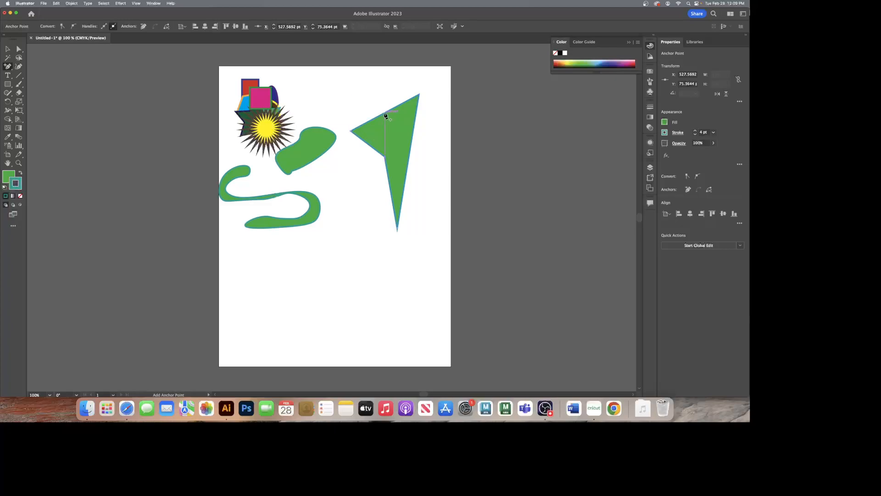
pyautogui.click(385, 113)
pyautogui.click(412, 144)
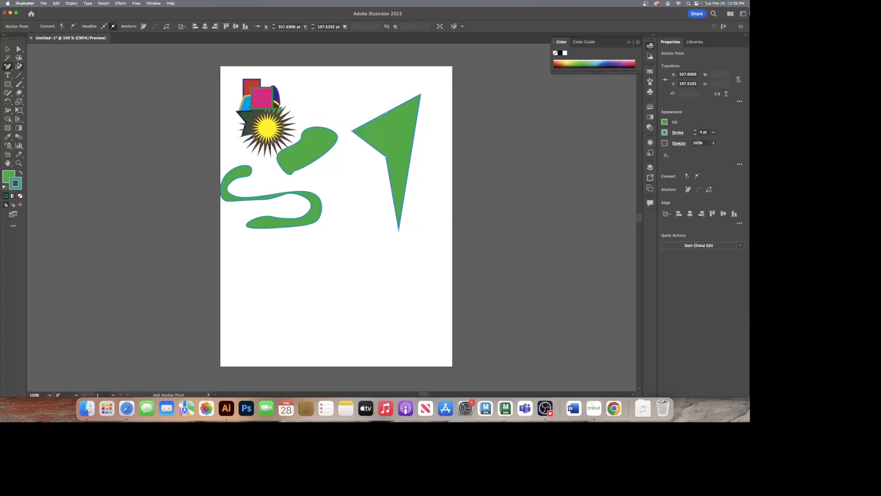
pyautogui.click(19, 49)
pyautogui.moveTo(386, 113); pyautogui.dragTo(442, 161)
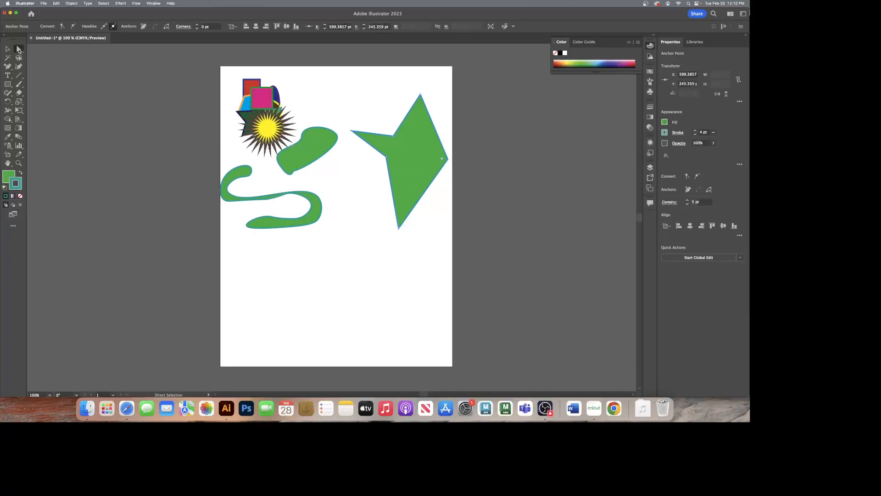
# Step: Convert the large four-pointed shape's two anchors beside its upper-left arm, at about X 457, Y 185 pt and X 437, Y 239 pt, to smooth points
pyautogui.click(394, 136)
pyautogui.click(74, 26)
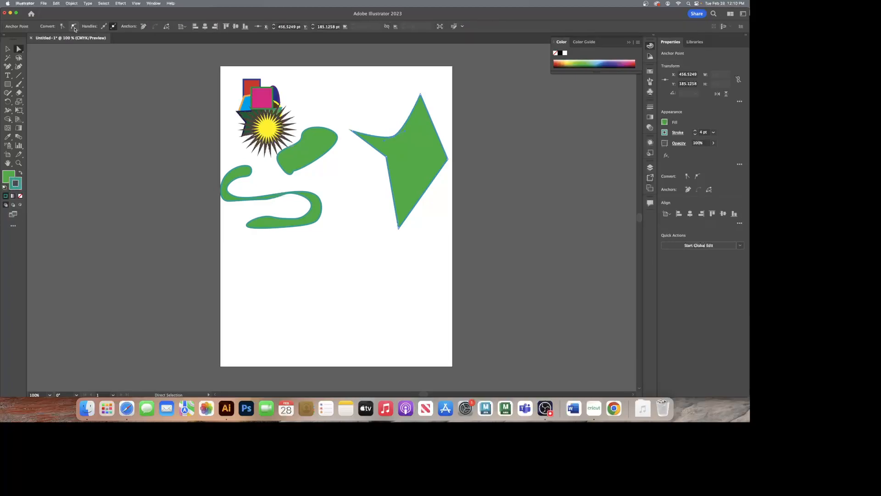
pyautogui.click(387, 157)
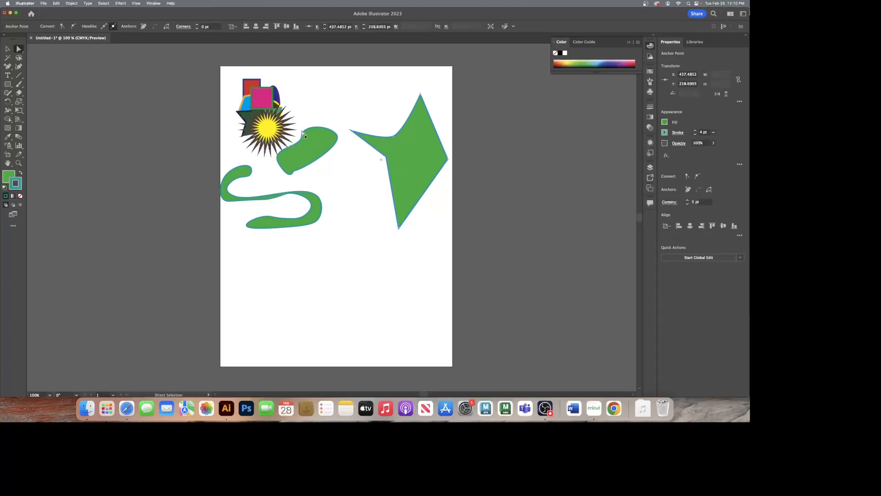
pyautogui.click(74, 27)
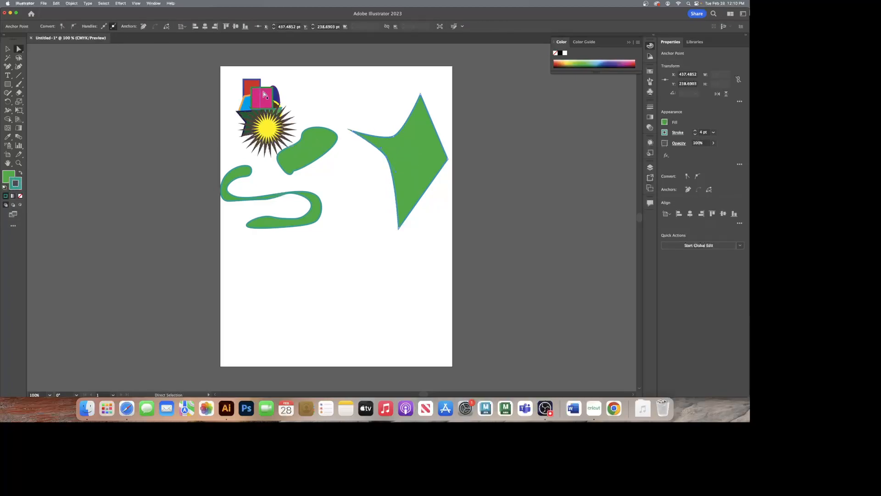
pyautogui.click(328, 111)
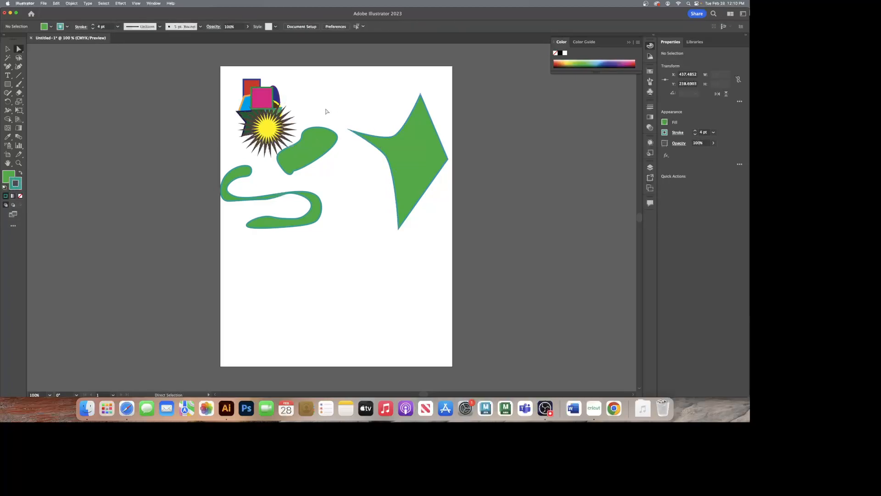
# Step: Move the rounded blob to about X 357, Y 458 pt, and convert its lower-left, right and upper-left anchor points to corners
pyautogui.click(310, 151)
pyautogui.moveTo(309, 150); pyautogui.dragTo(361, 241)
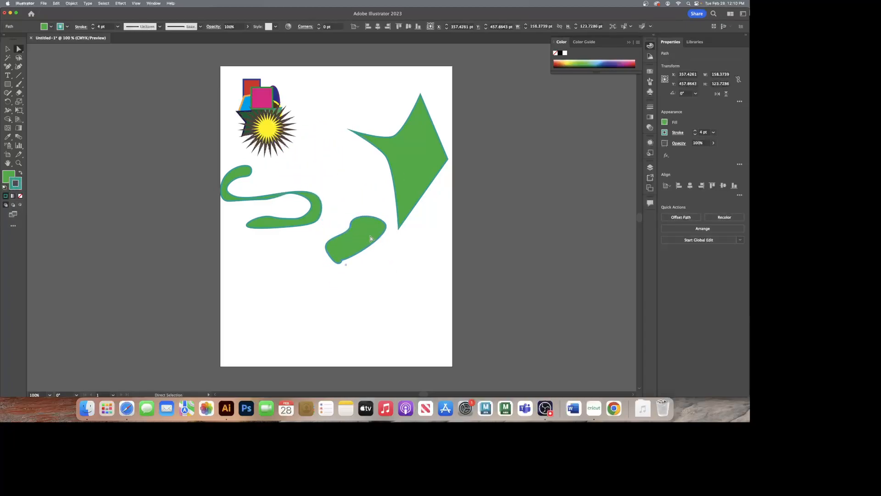
pyautogui.click(328, 255)
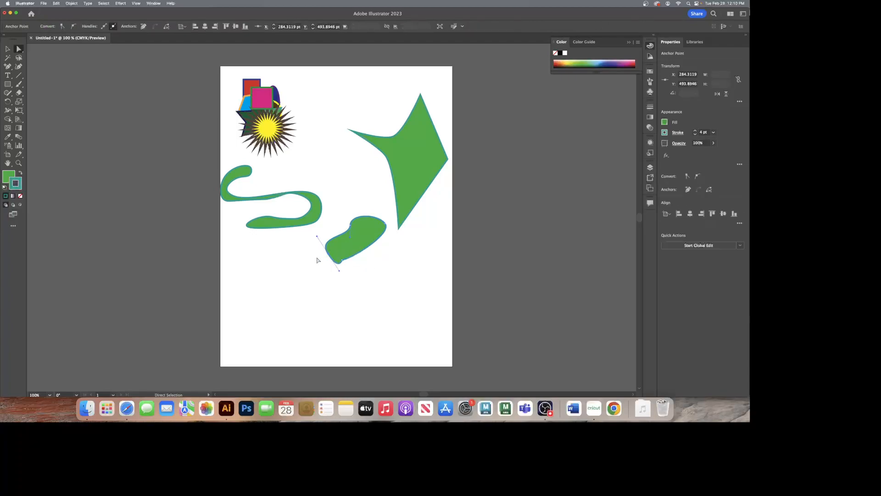
pyautogui.click(62, 27)
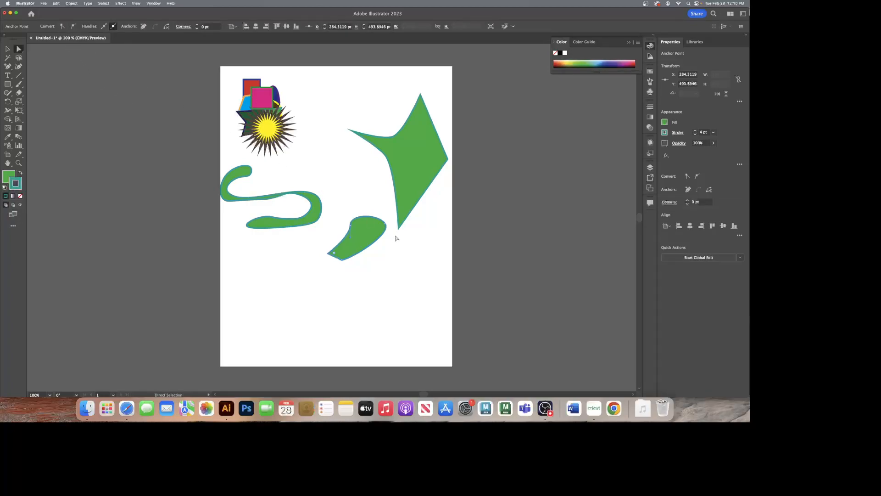
pyautogui.click(385, 225)
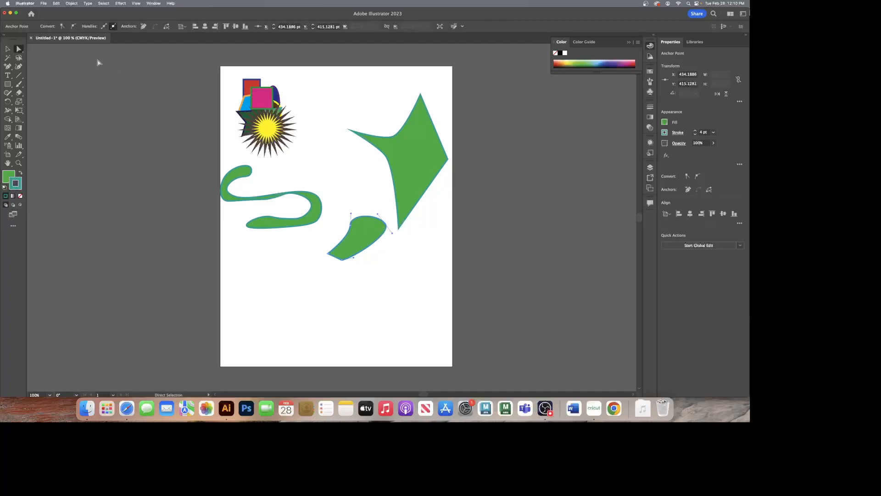
pyautogui.click(62, 27)
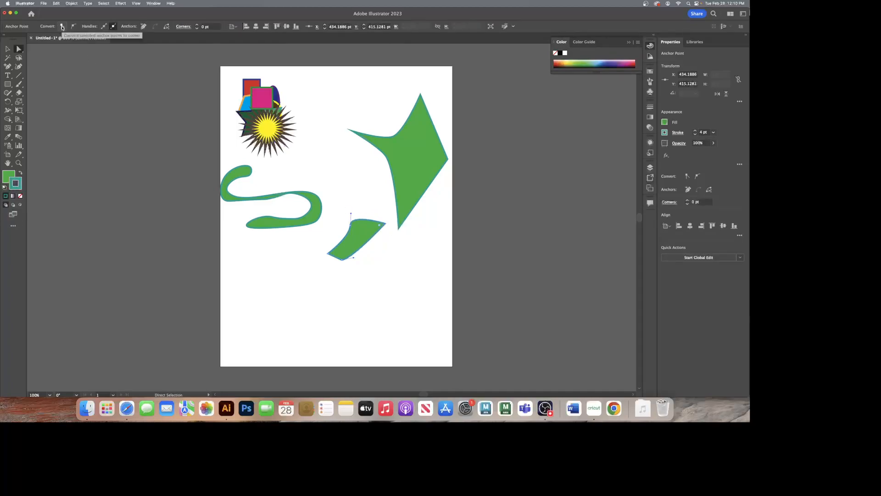
pyautogui.click(350, 223)
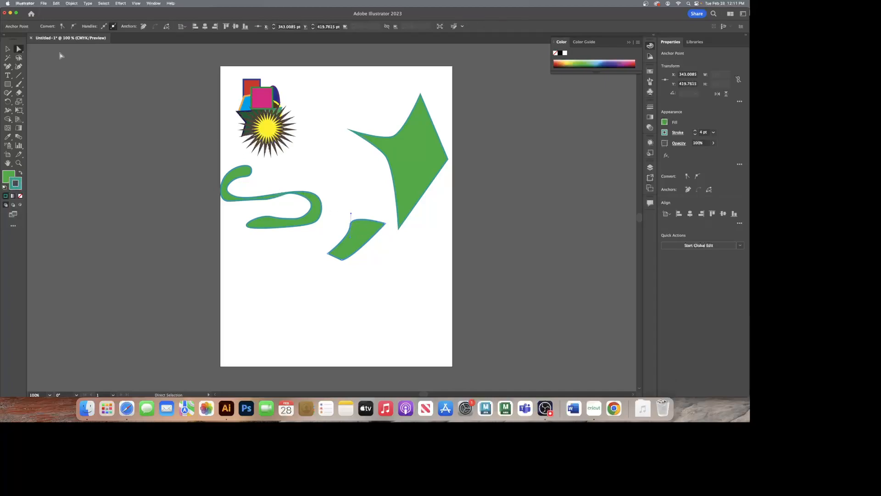
pyautogui.click(63, 26)
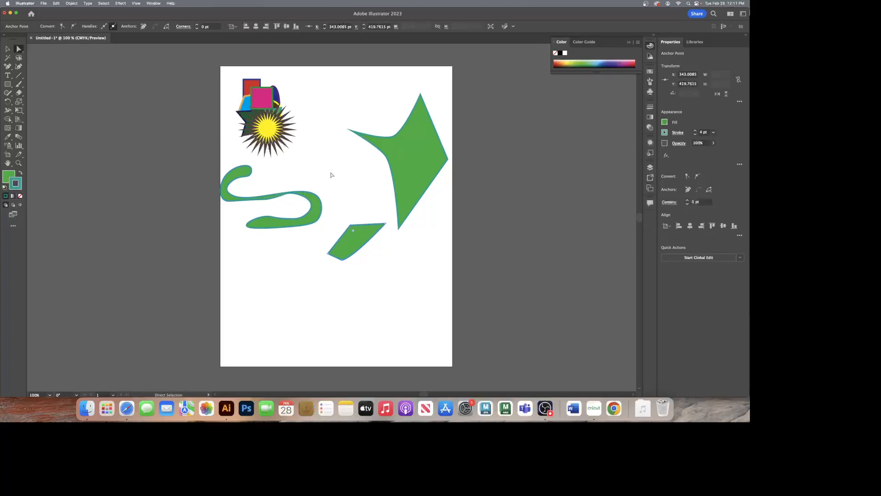